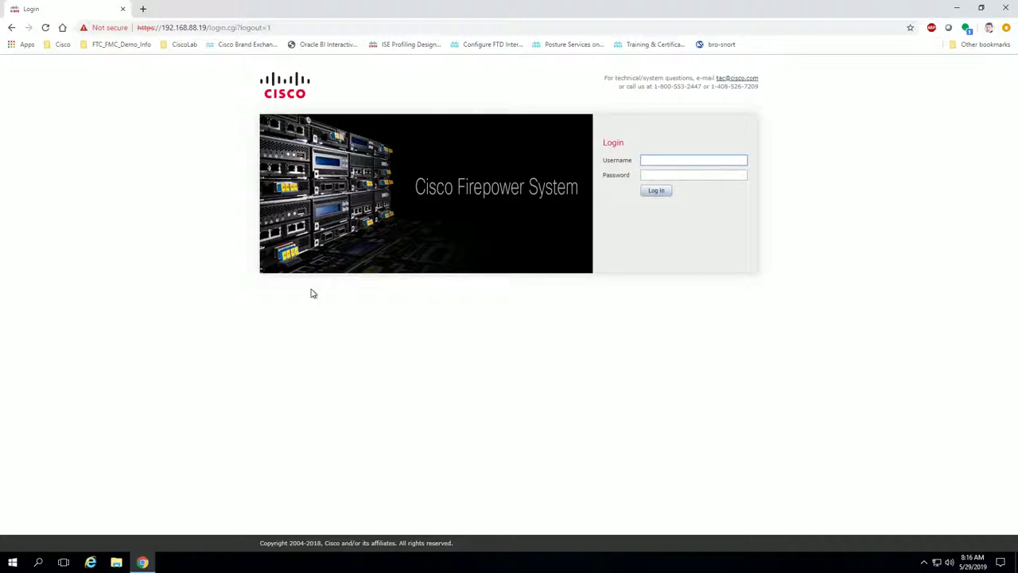
Load software.cisco.com in a new tab, dismiss the Important News popup and log in to the Cisco account.
{"action": "left_click", "coordinate": [142, 9]}
{"action": "type", "text": "software.cisco.com"}
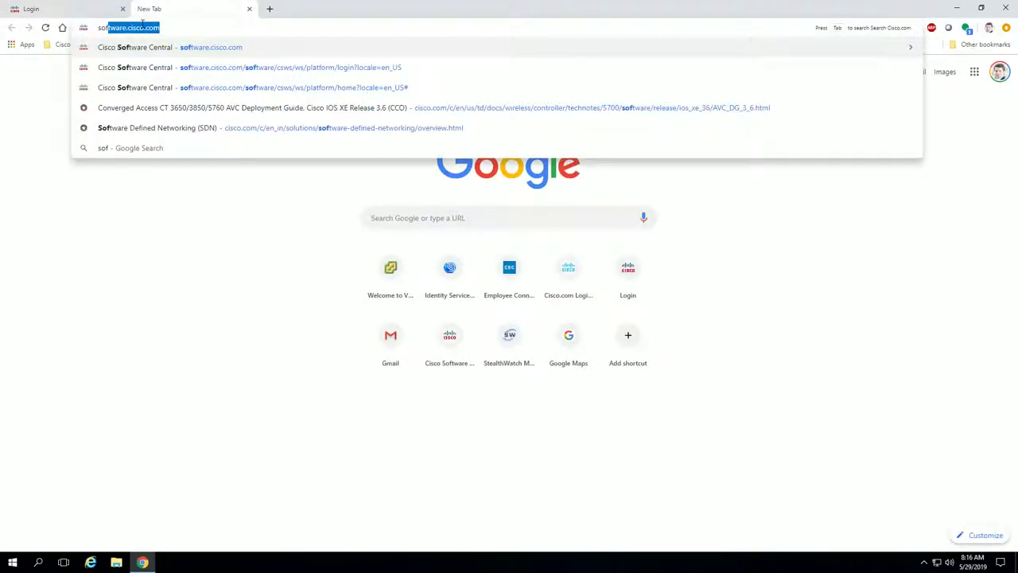
{"action": "key", "text": "Return"}
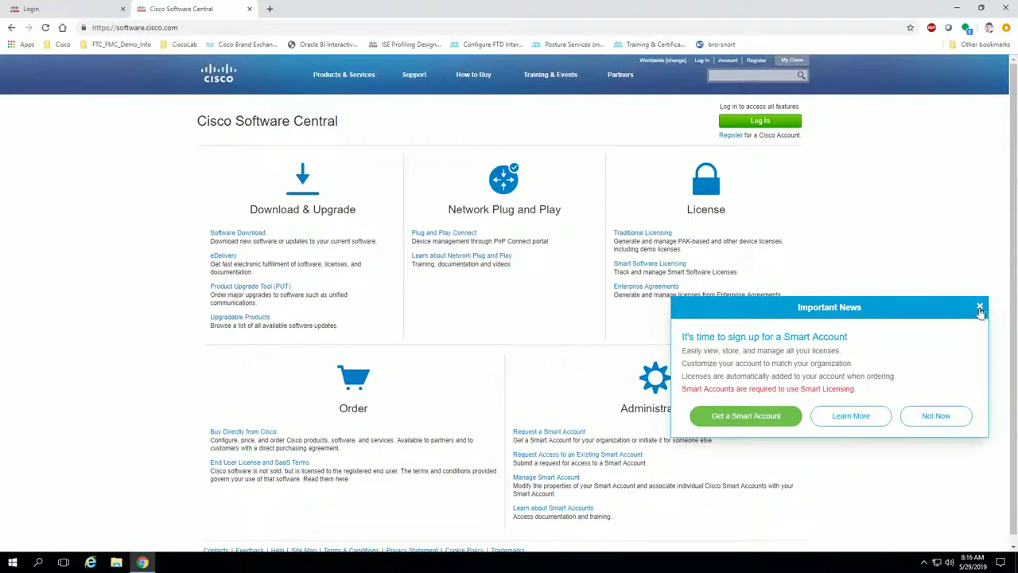
{"action": "left_click", "coordinate": [979, 307]}
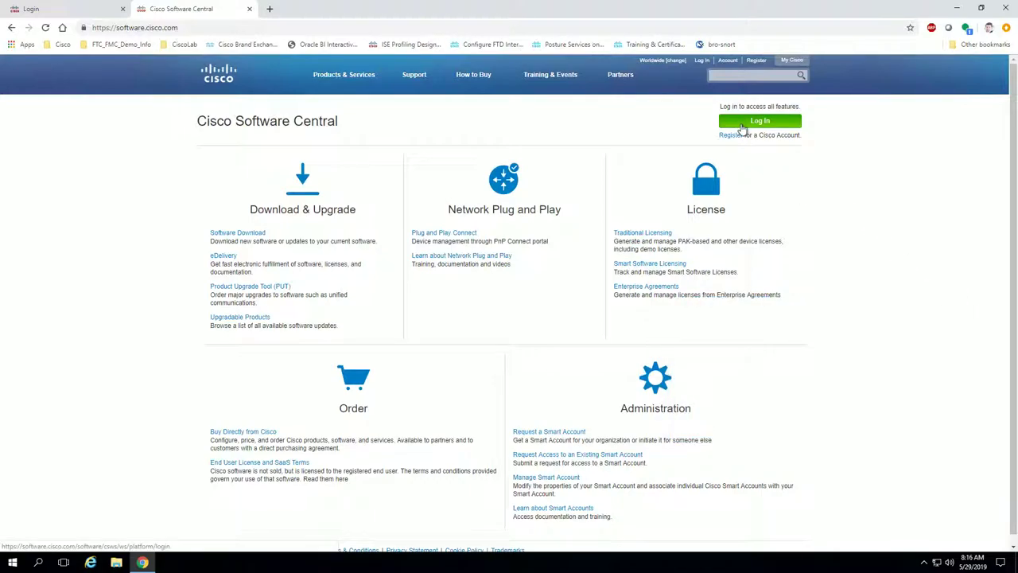
{"action": "left_click", "coordinate": [740, 129]}
{"action": "left_click", "coordinate": [497, 340]}
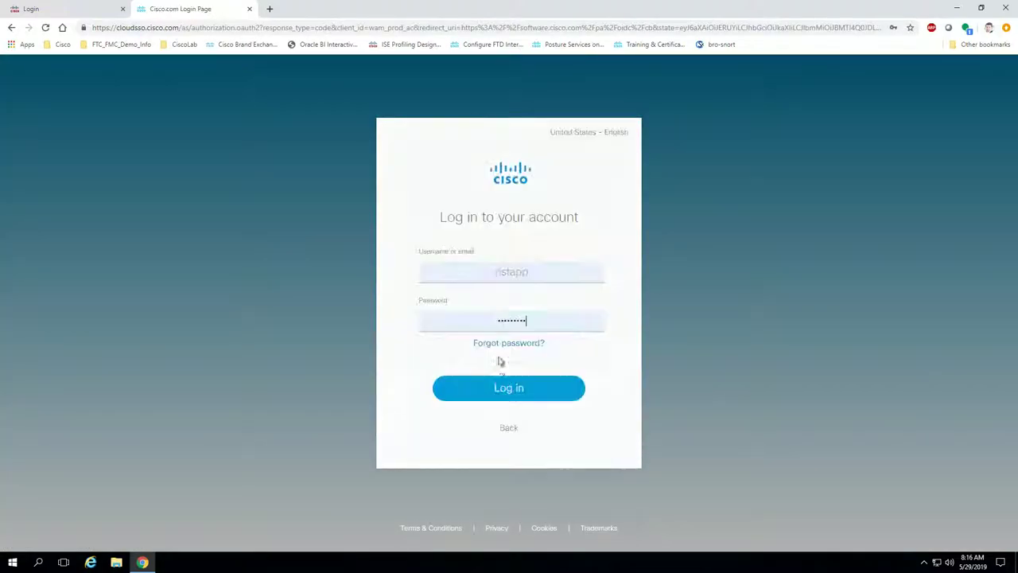
{"action": "left_click", "coordinate": [501, 383]}
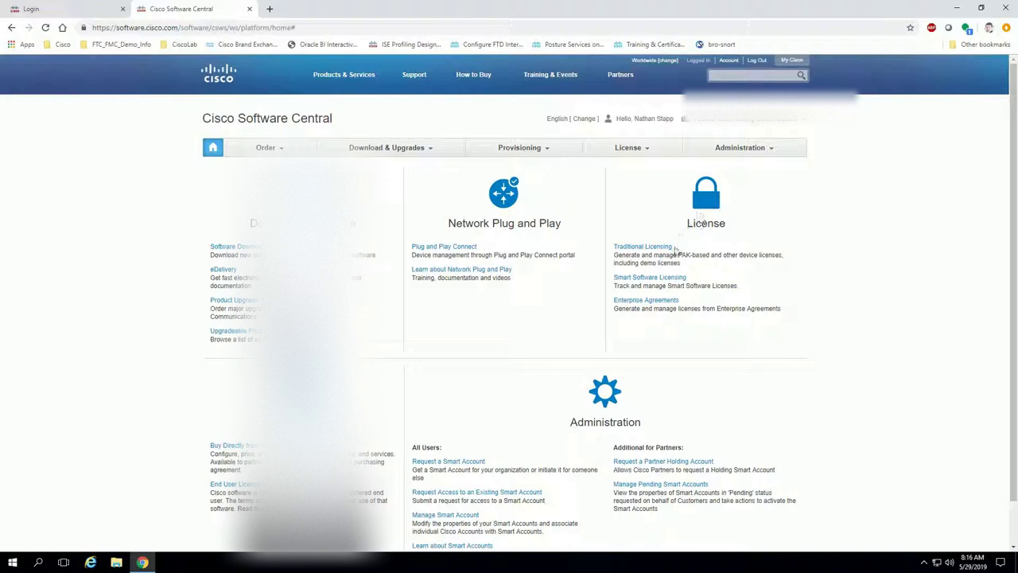
In Smart Software Licensing Inventory, choose your own virtual account and show its Licenses tab.
{"action": "left_click", "coordinate": [650, 279]}
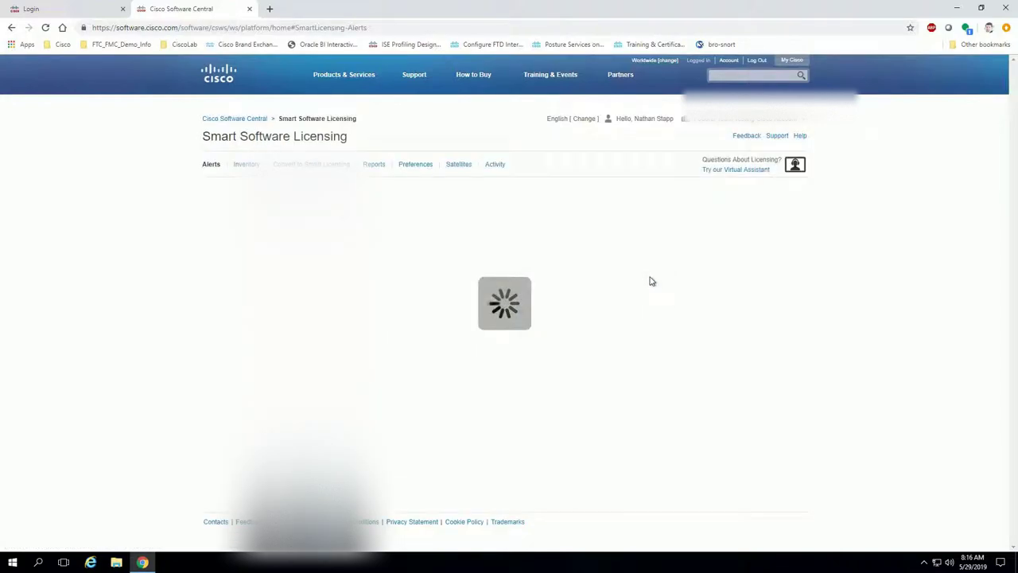
{"action": "left_click", "coordinate": [245, 165]}
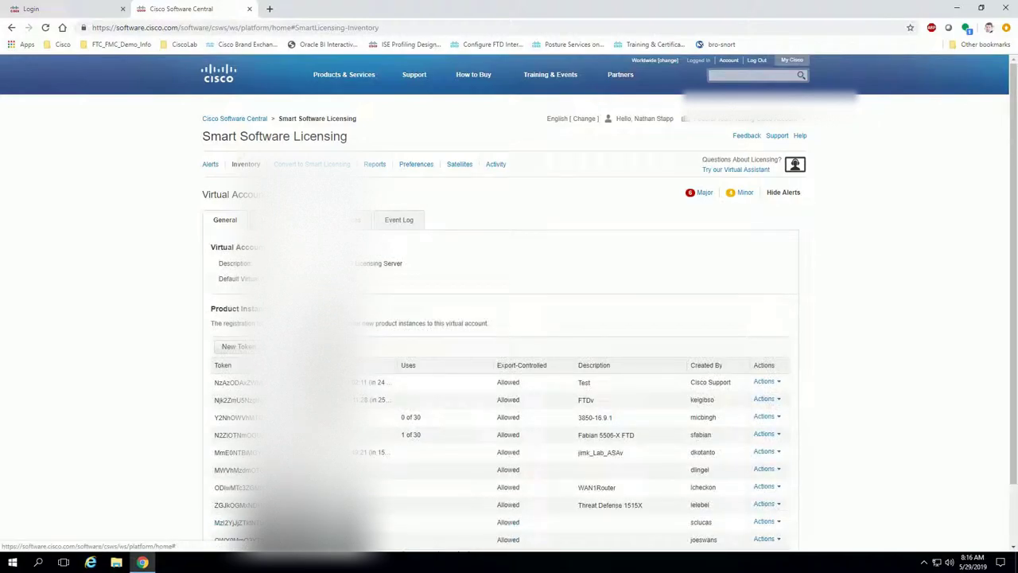
{"action": "left_click", "coordinate": [310, 194]}
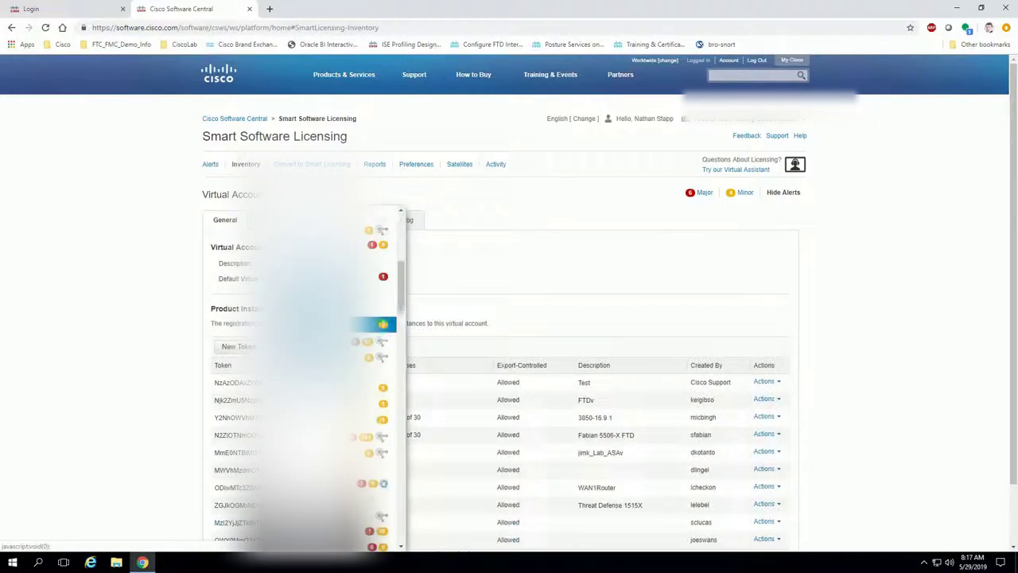
{"action": "scroll", "coordinate": [318, 381], "scroll_direction": "down", "scroll_amount": 3}
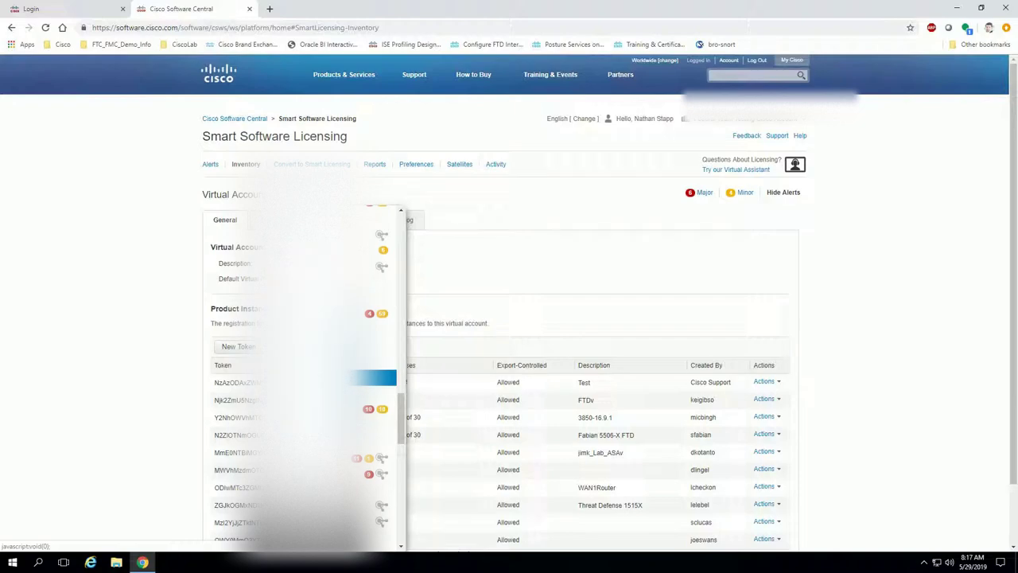
{"action": "scroll", "coordinate": [337, 453], "scroll_direction": "down", "scroll_amount": 2}
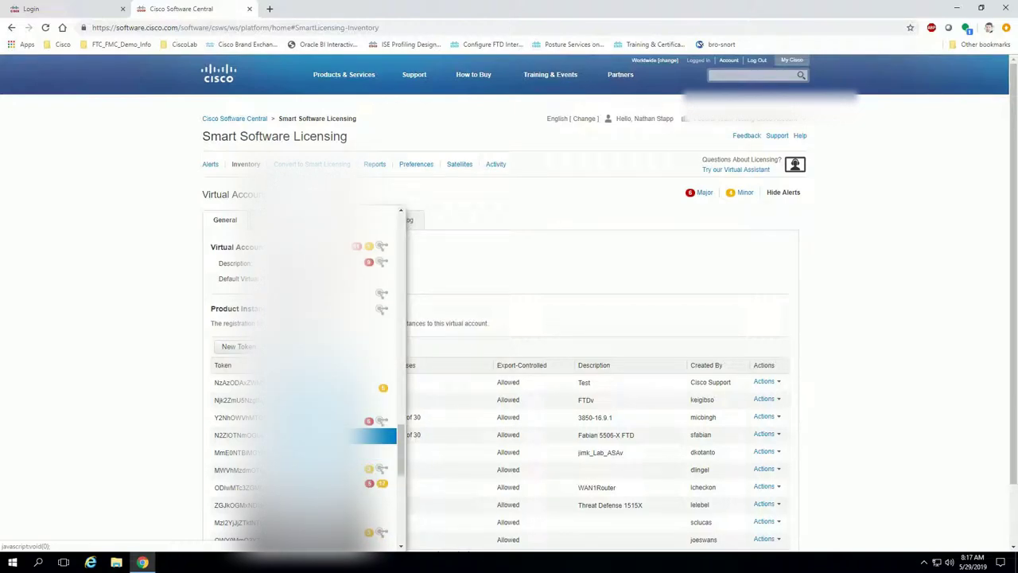
{"action": "left_click", "coordinate": [374, 448]}
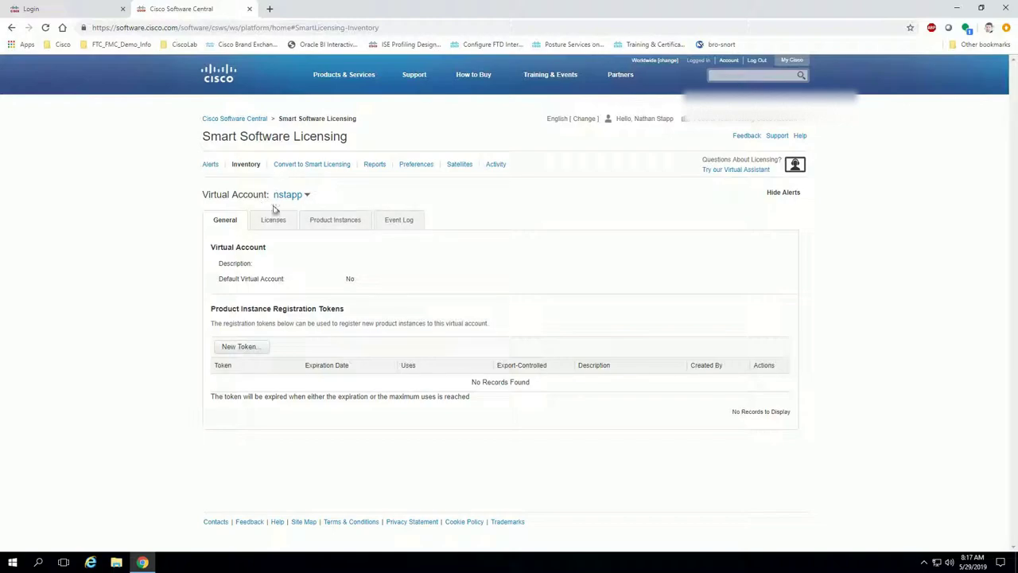
{"action": "left_click", "coordinate": [271, 220]}
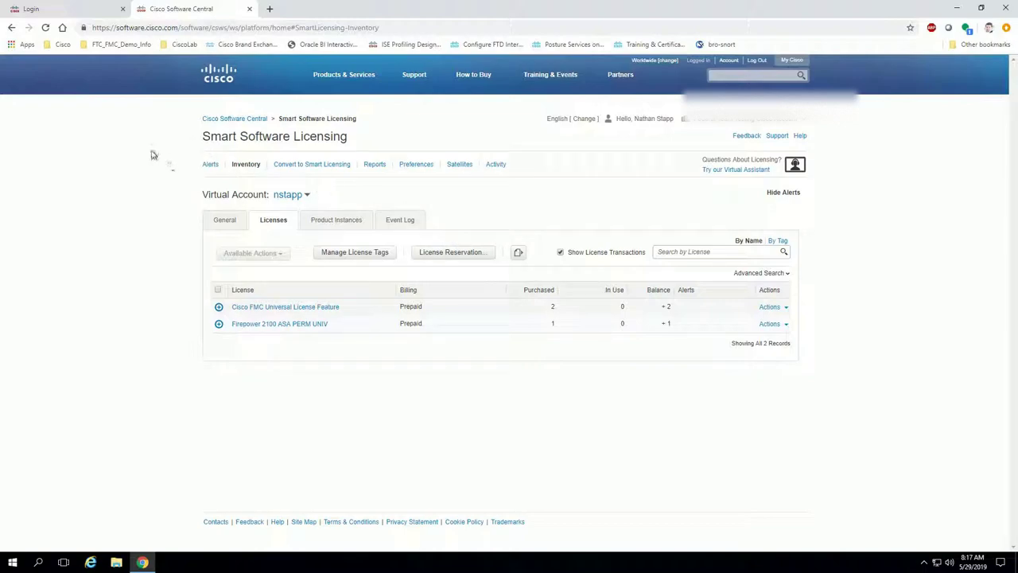
Log in to Firepower Management Center with the FMC username and password.
{"action": "left_click", "coordinate": [84, 12]}
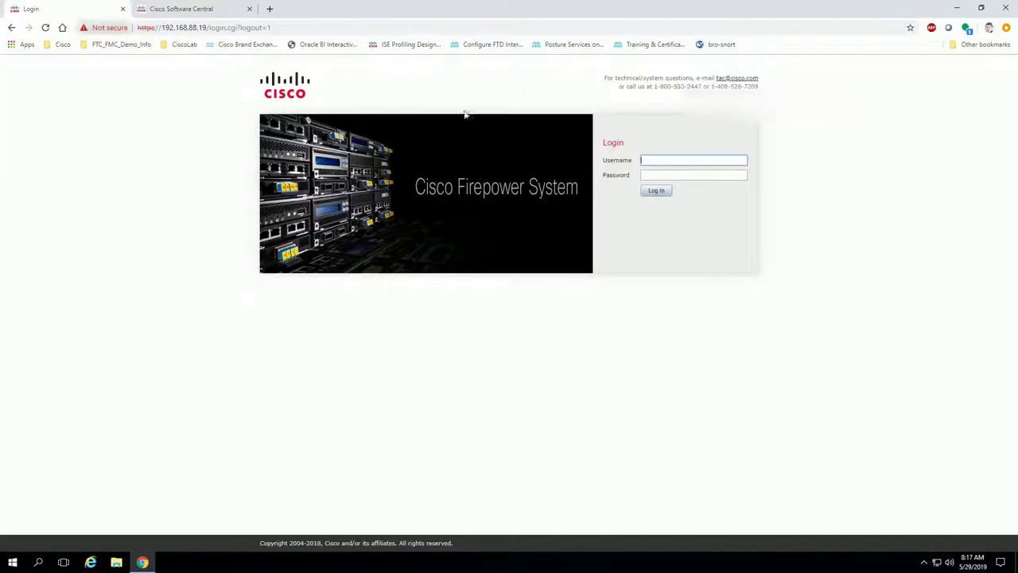
{"action": "left_click", "coordinate": [682, 163]}
{"action": "type", "text": "nstapp"}
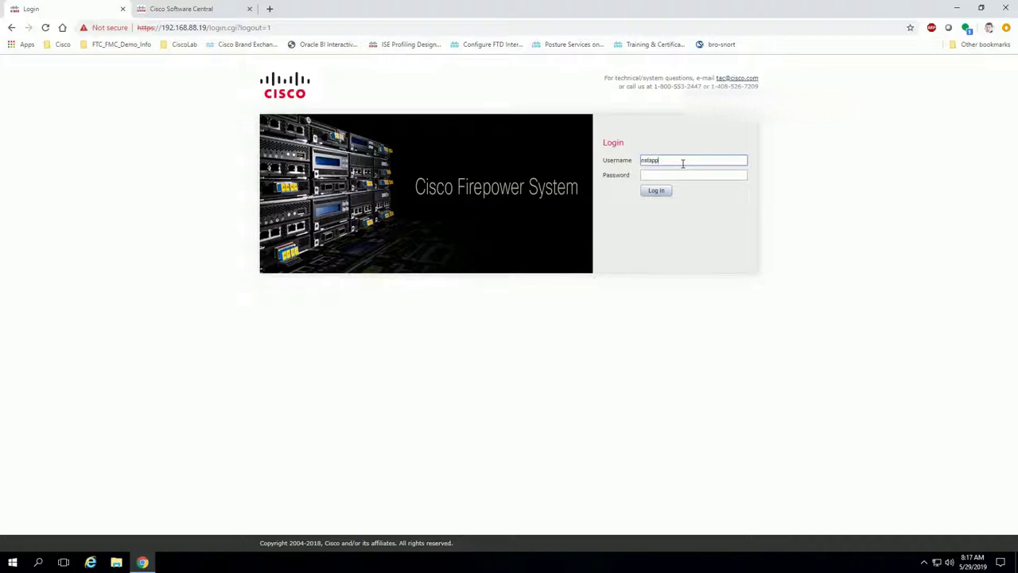
{"action": "key", "text": "Tab"}
{"action": "type", "text": "********"}
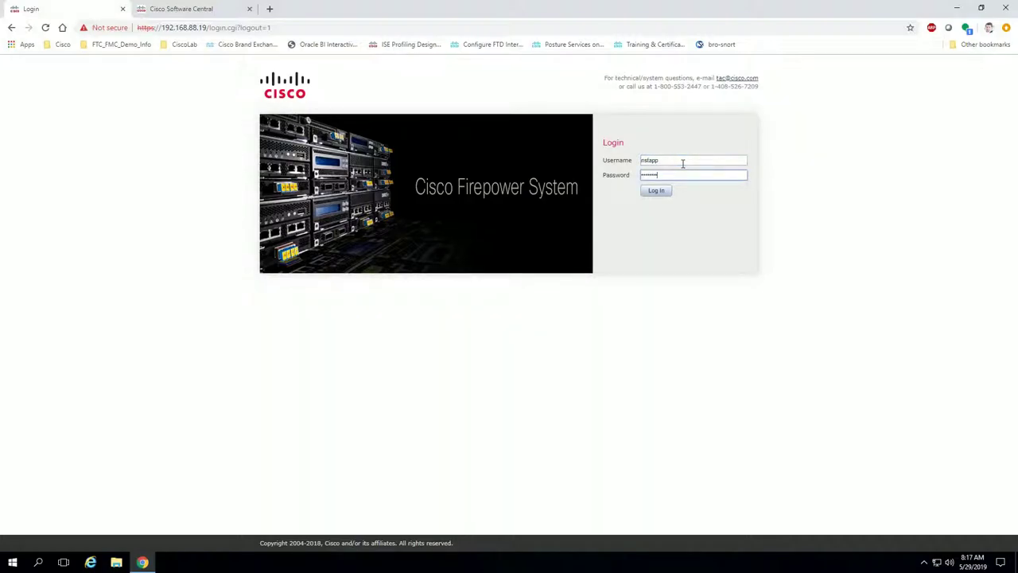
{"action": "key", "text": "Return"}
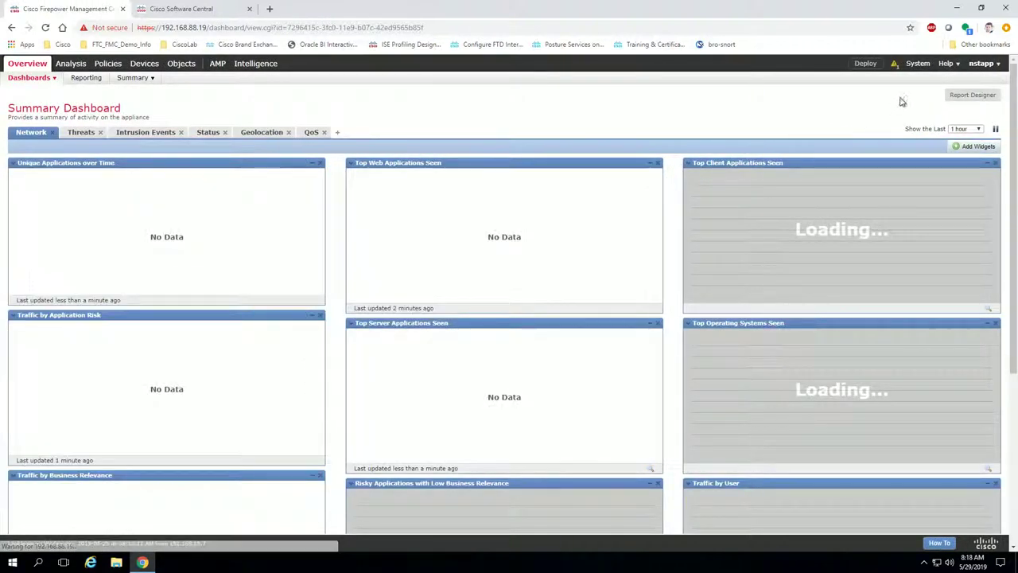
{"action": "mouse_move", "coordinate": [918, 67]}
{"action": "mouse_move", "coordinate": [846, 80]}
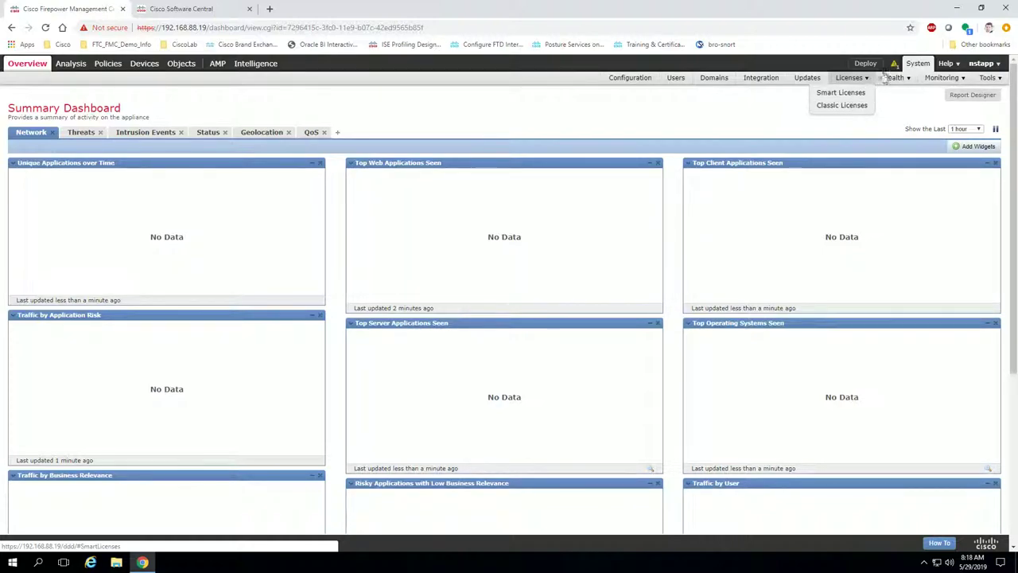
Launch MTPuTTY from the desktop and open the Cisconate_FMC SSH session to 192.168.88.19.
{"action": "left_click", "coordinate": [959, 14]}
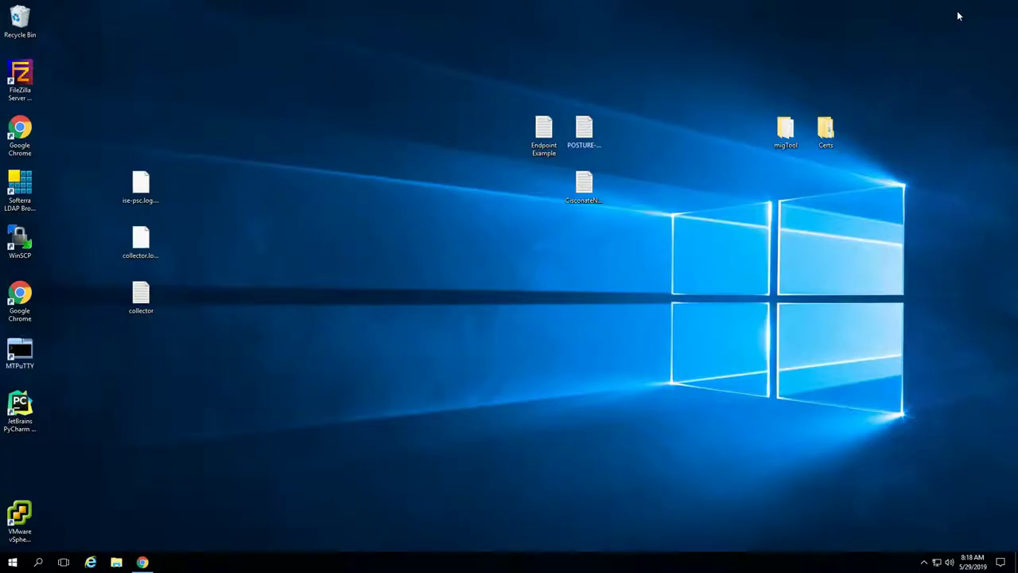
{"action": "double_click", "coordinate": [19, 352]}
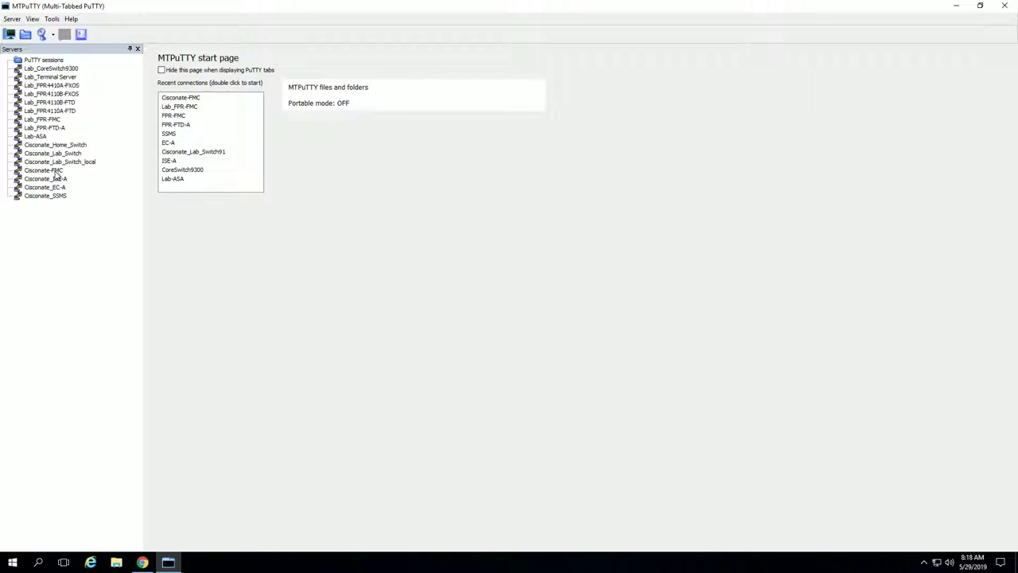
{"action": "double_click", "coordinate": [55, 171]}
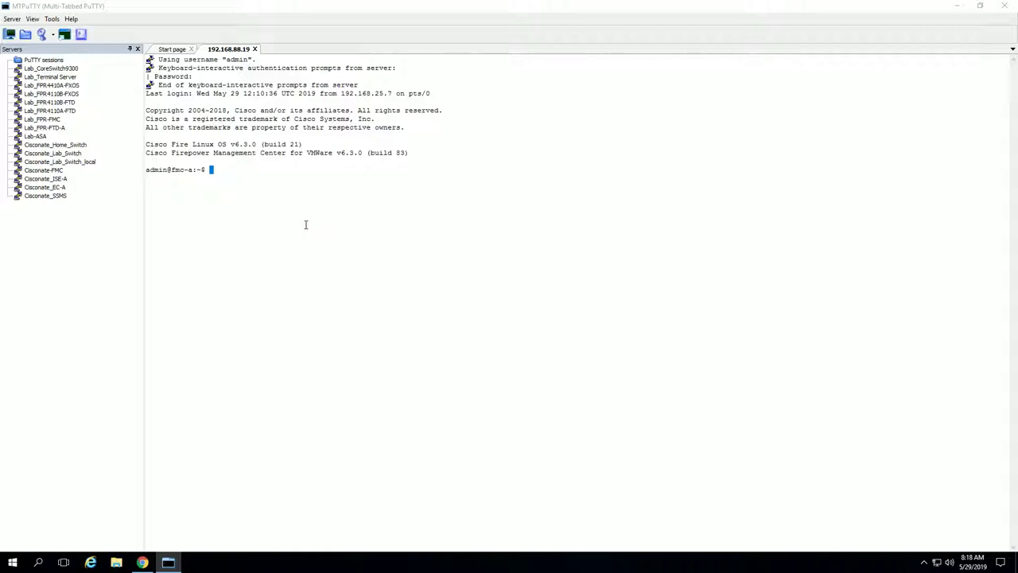
Run sudo manage_plr.pl, check PLR status, enable PLR and highlight the Successfully Enabled PLR line.
{"action": "type", "text": "sudo manage_plr.pl"}
{"action": "key", "text": "Return"}
{"action": "key", "text": "Return"}
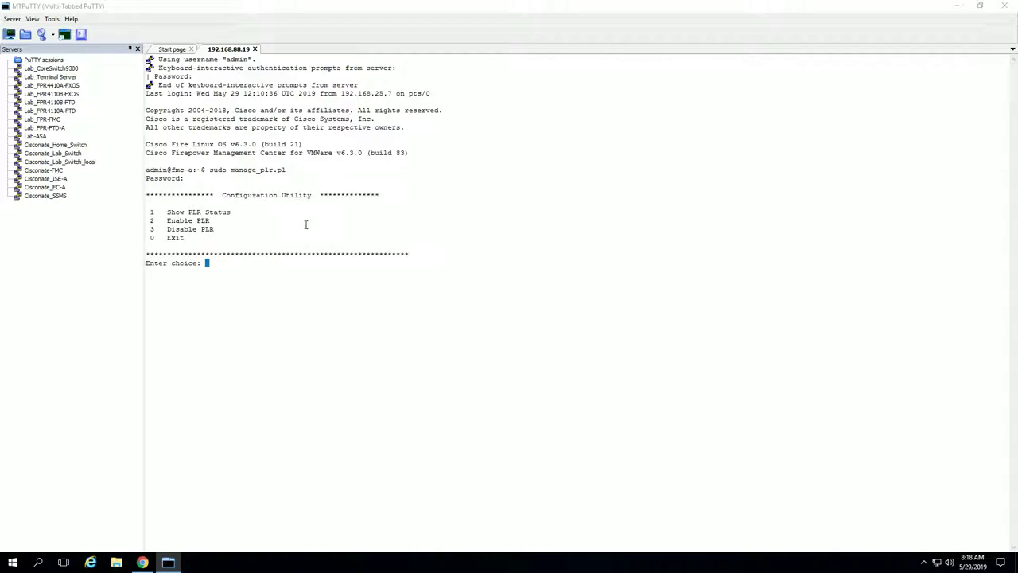
{"action": "type", "text": "1"}
{"action": "key", "text": "Return"}
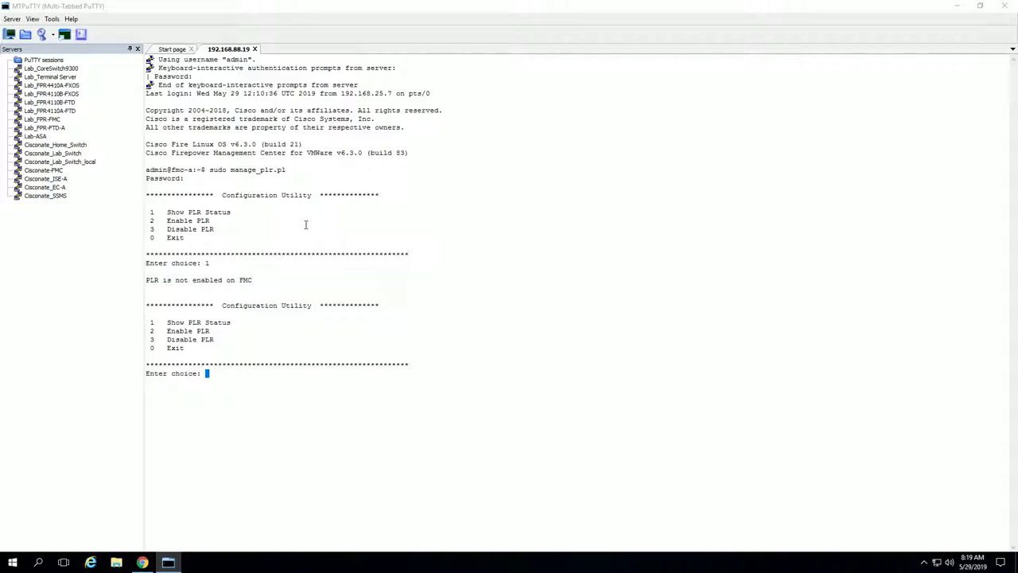
{"action": "key", "text": "Return"}
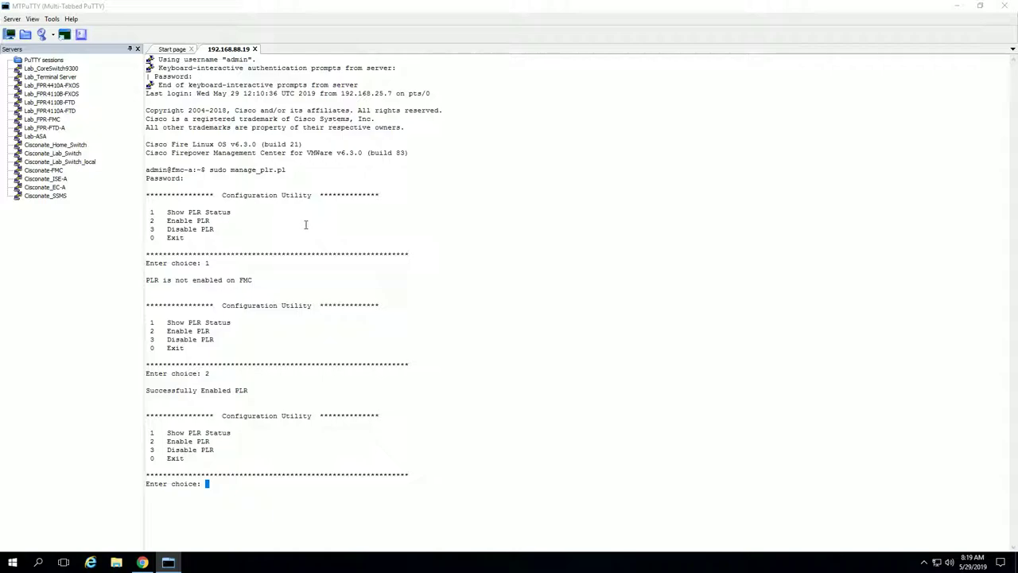
{"action": "left_click_drag", "start_coordinate": [148, 390], "coordinate": [172, 390]}
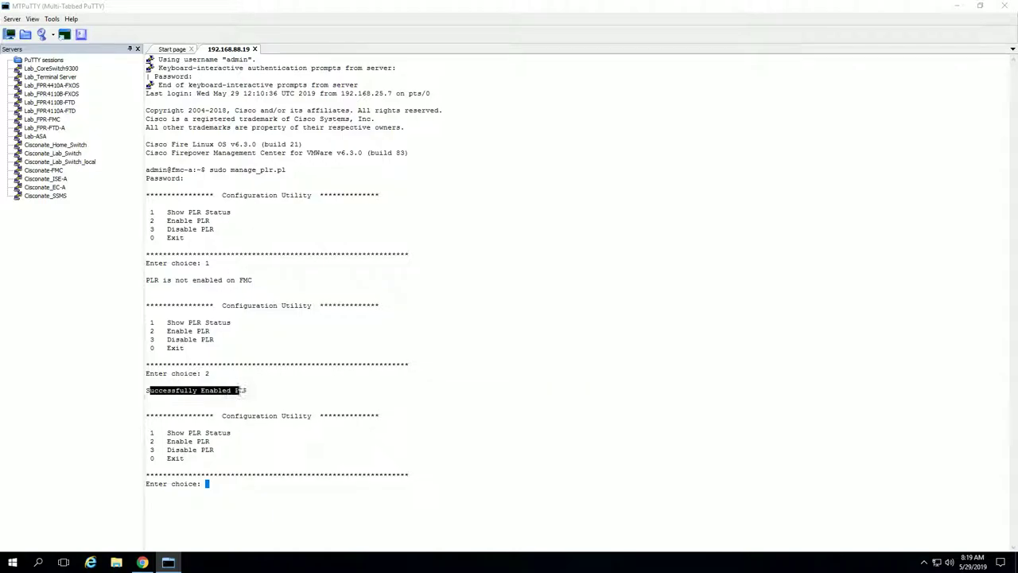
{"action": "left_click_drag", "start_coordinate": [240, 389], "coordinate": [247, 395]}
Return to Chrome and go through System > Licenses to the Universal Licenses reservation page.
{"action": "left_click", "coordinate": [143, 563]}
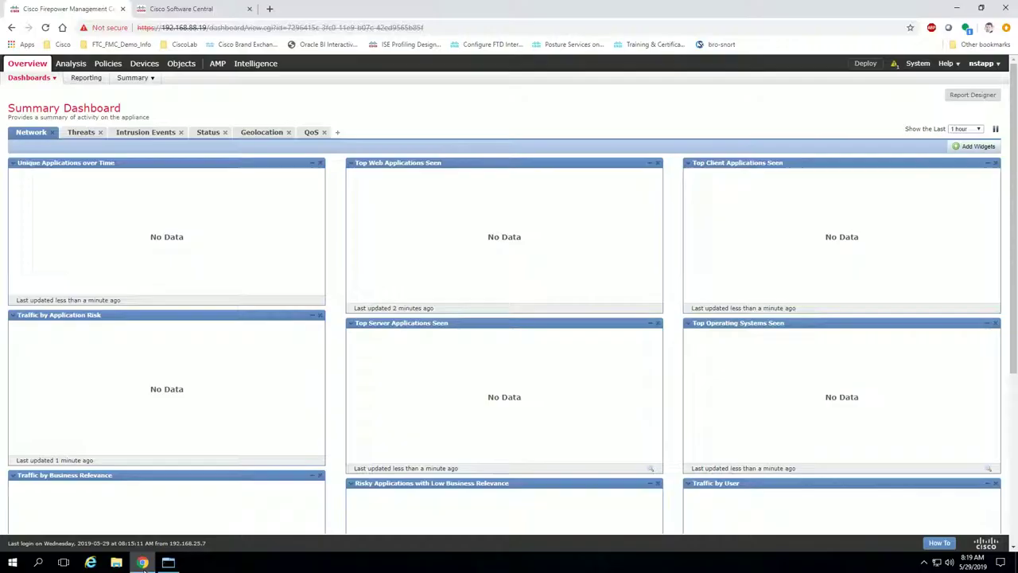
{"action": "mouse_move", "coordinate": [918, 65]}
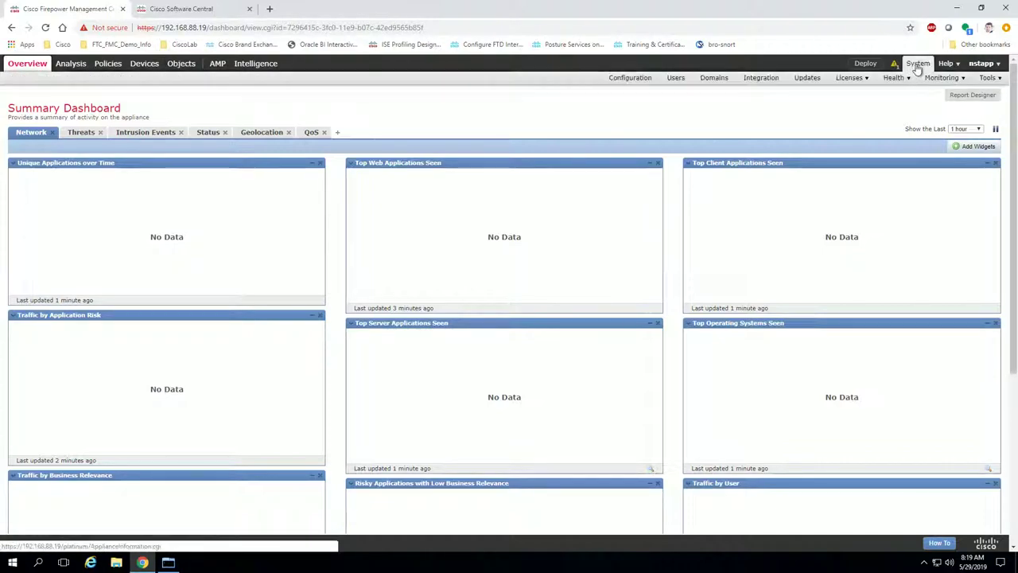
{"action": "mouse_move", "coordinate": [846, 81]}
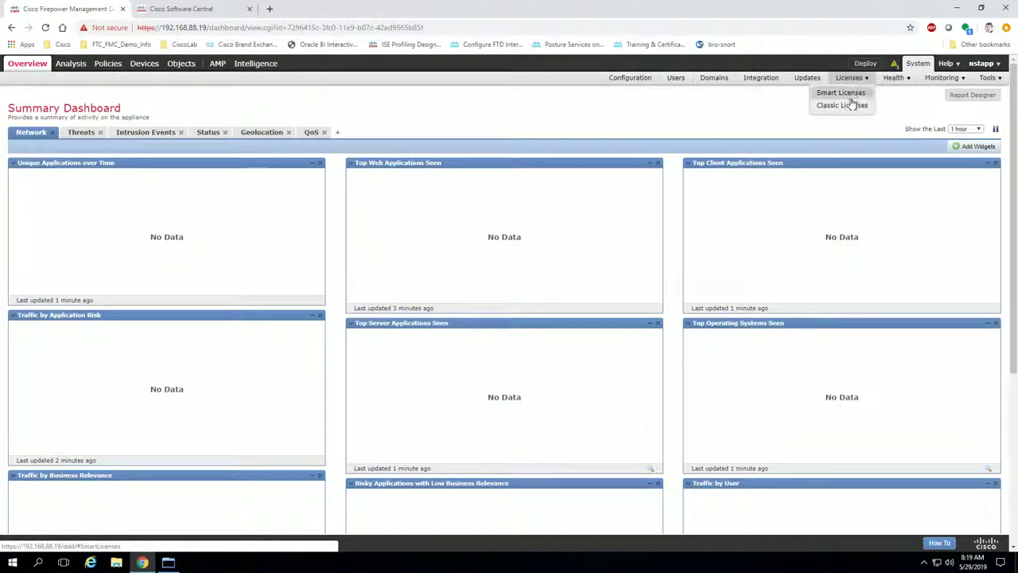
{"action": "left_click", "coordinate": [615, 86]}
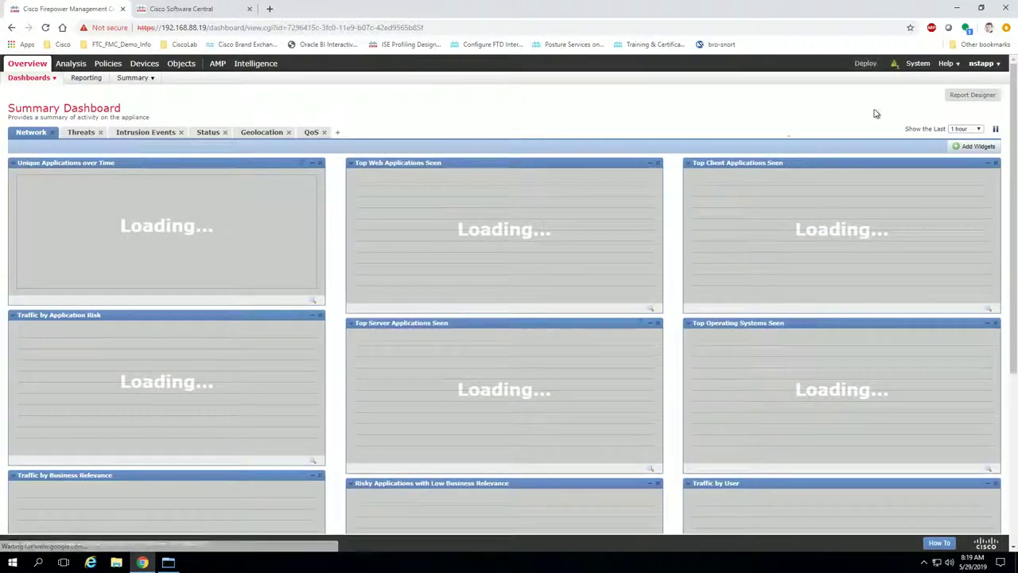
{"action": "mouse_move", "coordinate": [919, 63]}
{"action": "mouse_move", "coordinate": [849, 79]}
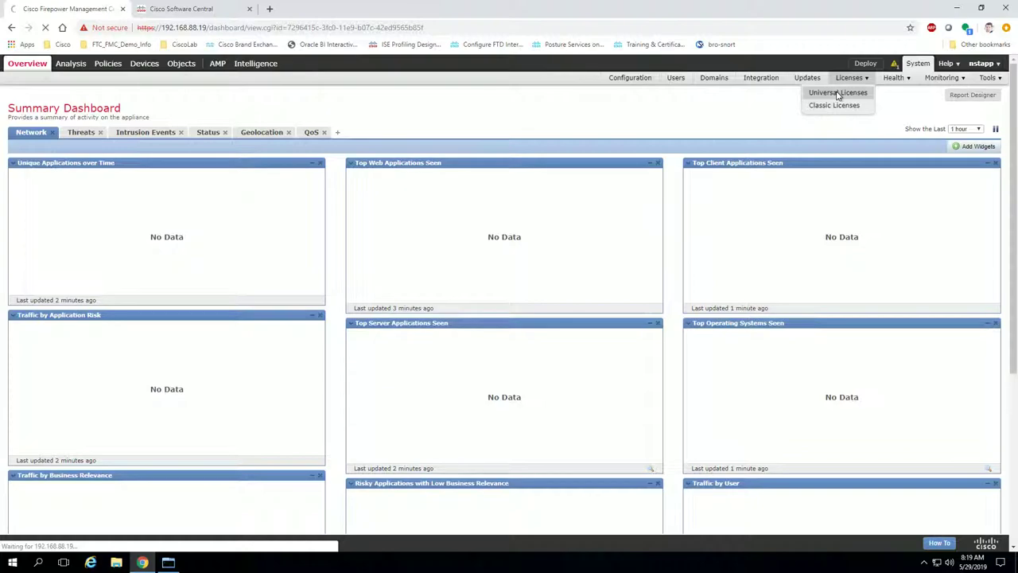
{"action": "left_click", "coordinate": [837, 93]}
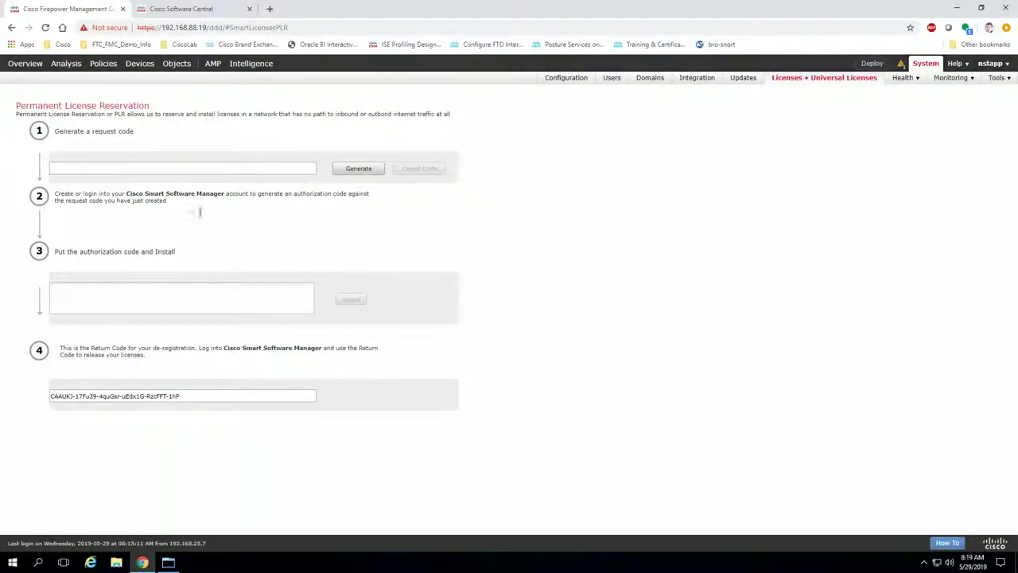
Generate the PLR request code and select the whole code for copying.
{"action": "left_click", "coordinate": [355, 170]}
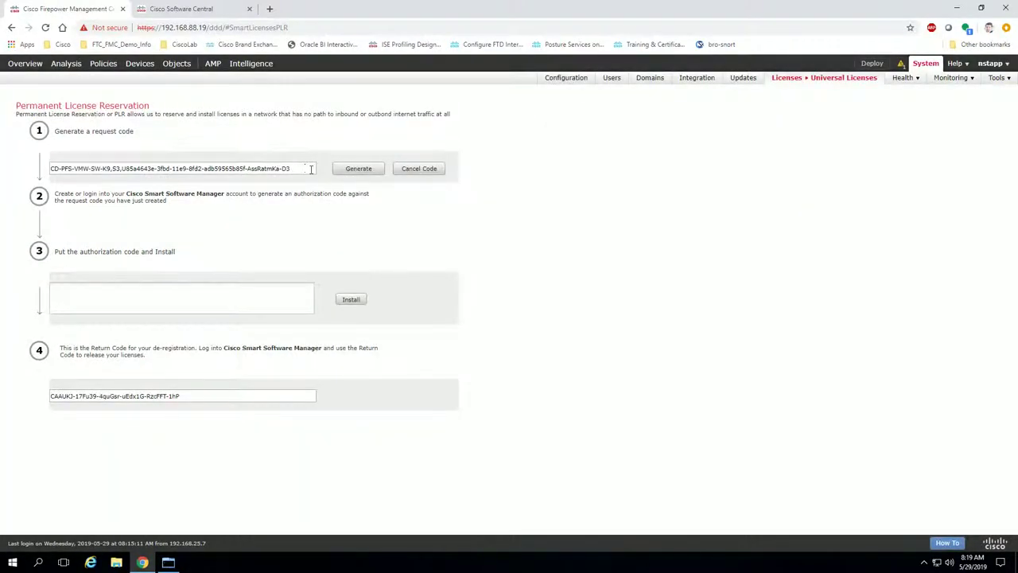
{"action": "left_click_drag", "start_coordinate": [310, 169], "coordinate": [50, 169]}
{"action": "key", "text": "ctrl+c"}
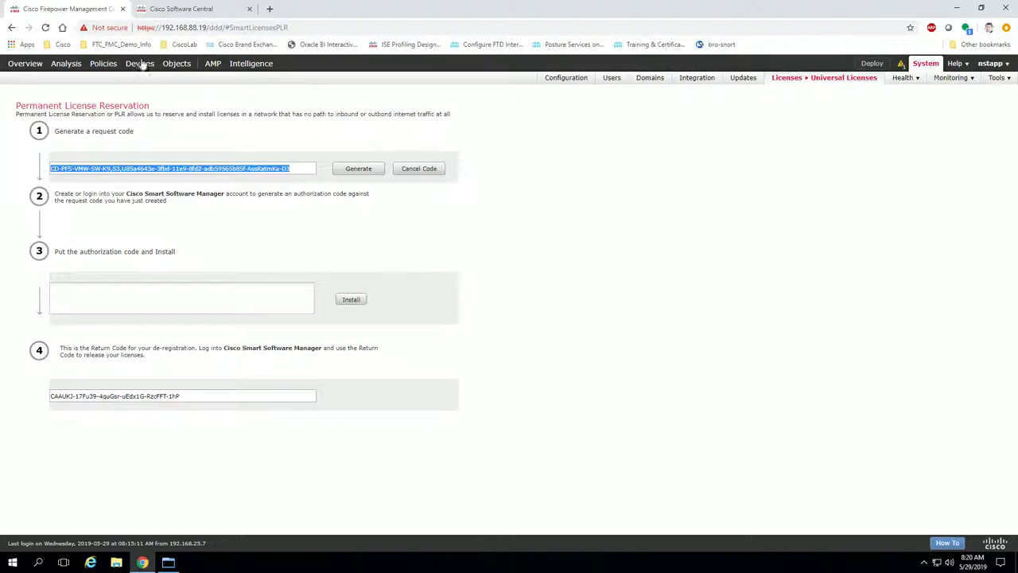
Start a License Reservation in Smart Software Licensing with the pasted FMC request code.
{"action": "left_click", "coordinate": [202, 10]}
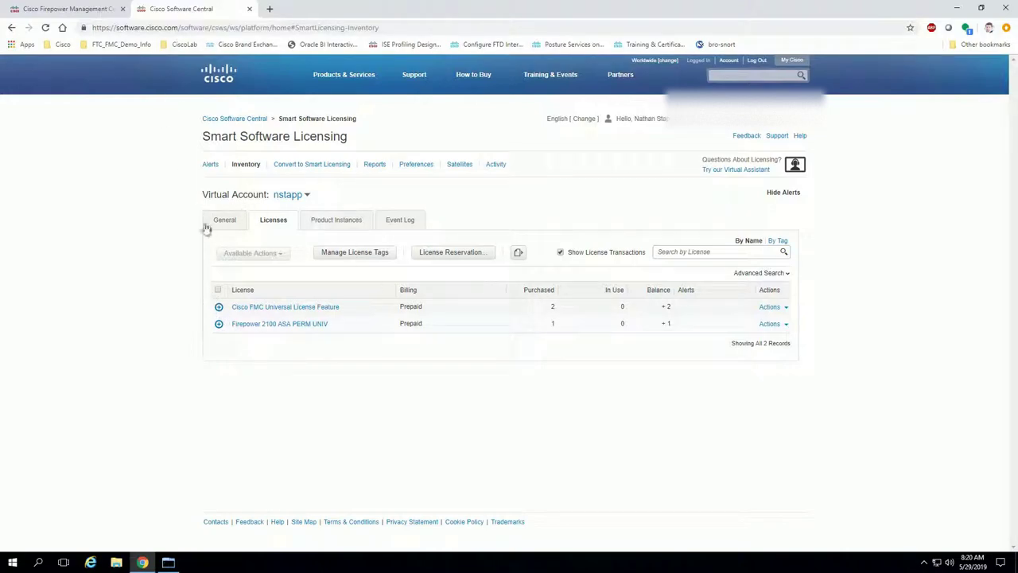
{"action": "left_click", "coordinate": [452, 253]}
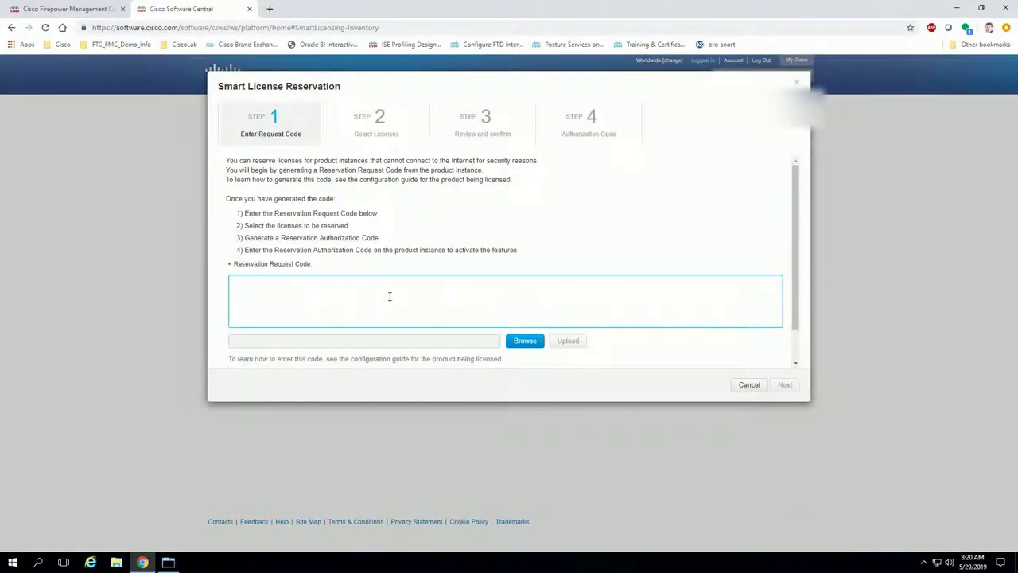
{"action": "key", "text": "ctrl+v"}
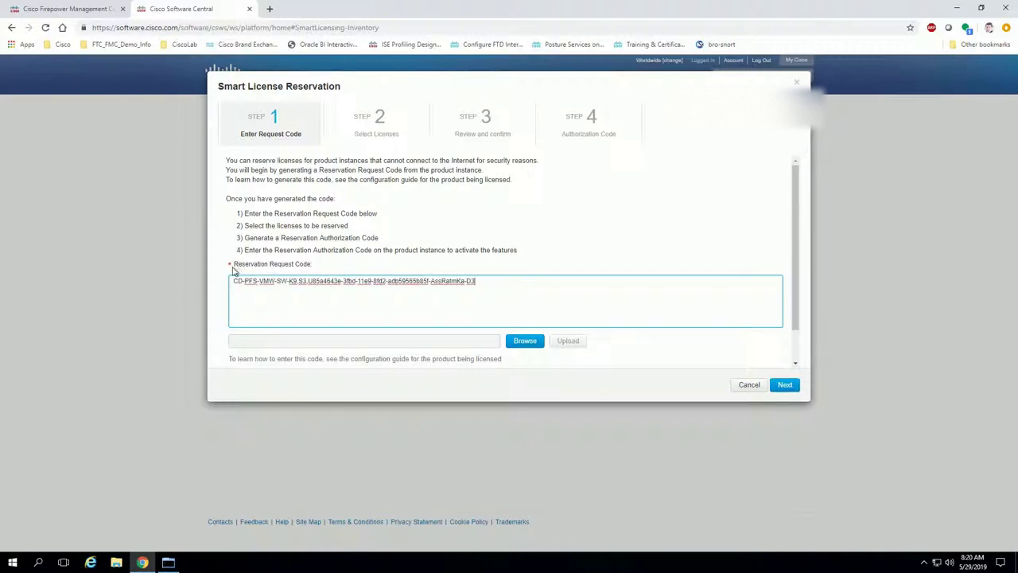
{"action": "left_click_drag", "start_coordinate": [233, 265], "coordinate": [292, 264]}
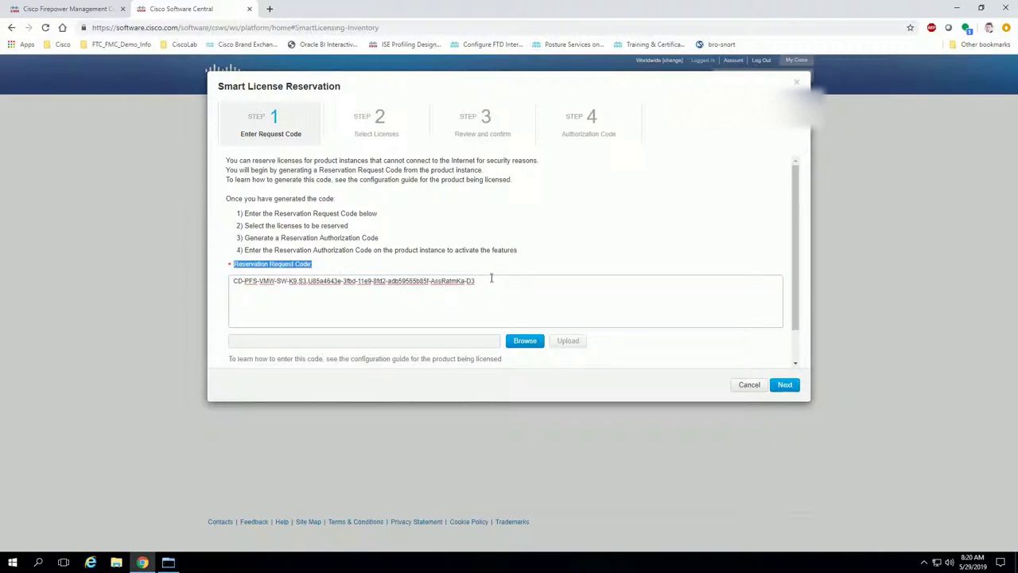
{"action": "left_click", "coordinate": [493, 279]}
{"action": "left_click", "coordinate": [791, 386]}
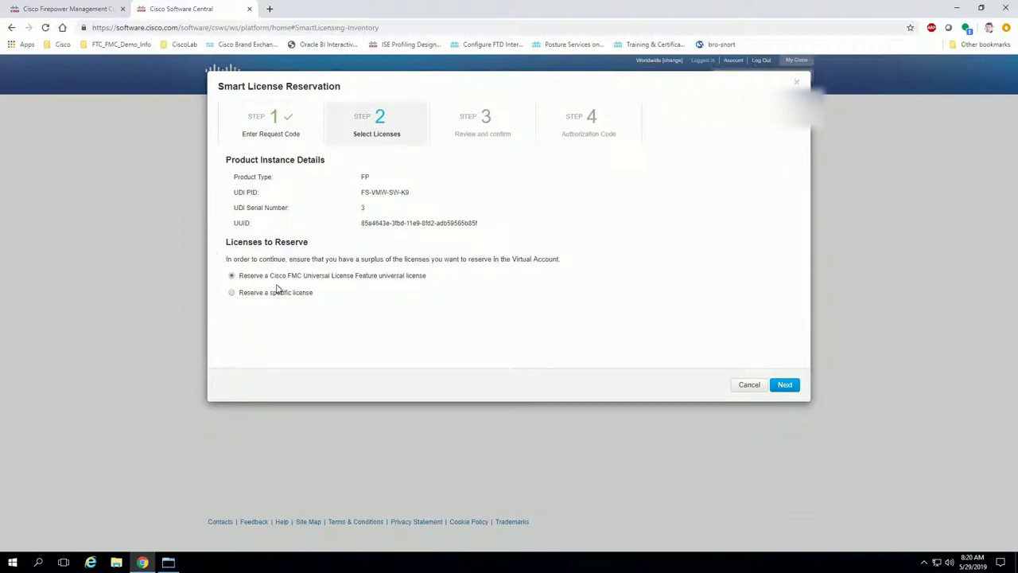
Highlight the universal license and product instance details on the Select Licenses page.
{"action": "left_click_drag", "start_coordinate": [286, 280], "coordinate": [416, 281]}
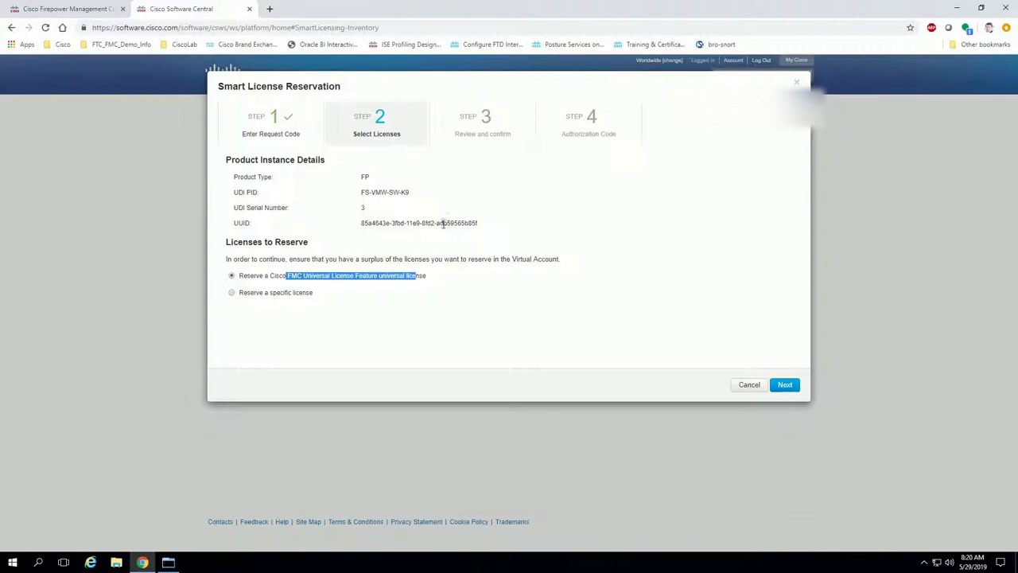
{"action": "left_click_drag", "start_coordinate": [479, 225], "coordinate": [398, 244]}
{"action": "left_click", "coordinate": [409, 250]}
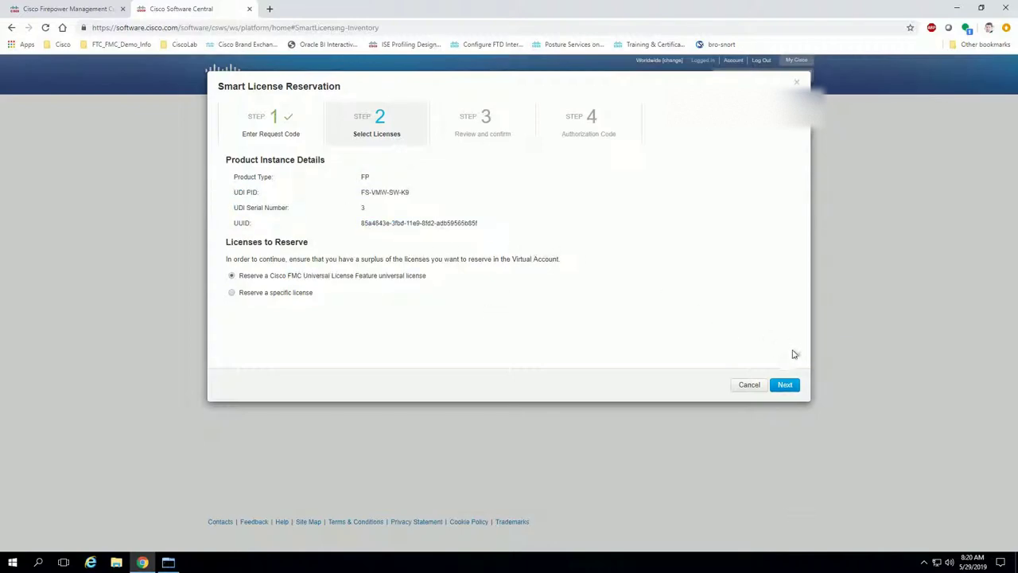
Review the reservation, generate and copy the authorization code, then list the Product Instances.
{"action": "left_click", "coordinate": [785, 385]}
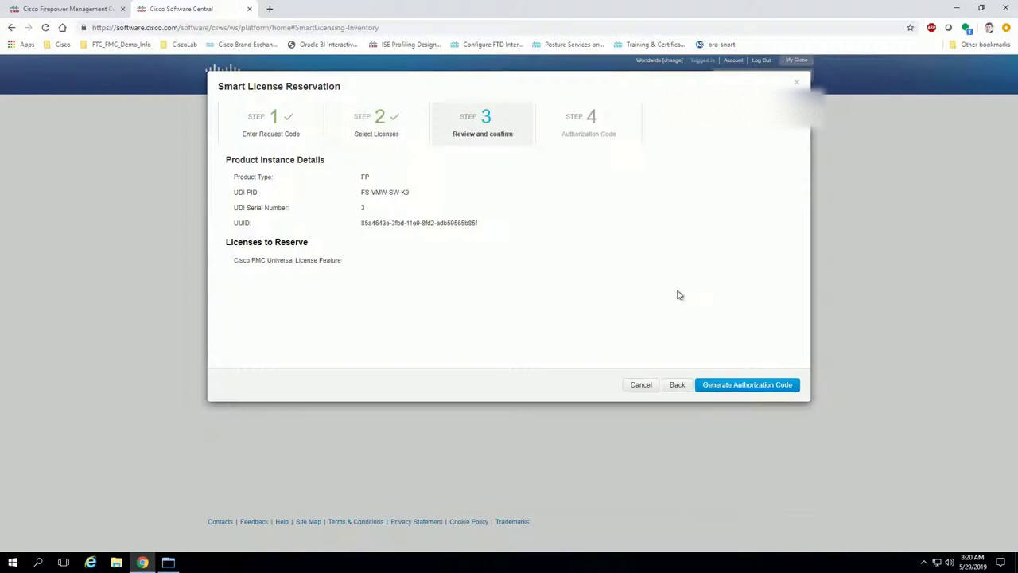
{"action": "left_click", "coordinate": [773, 386]}
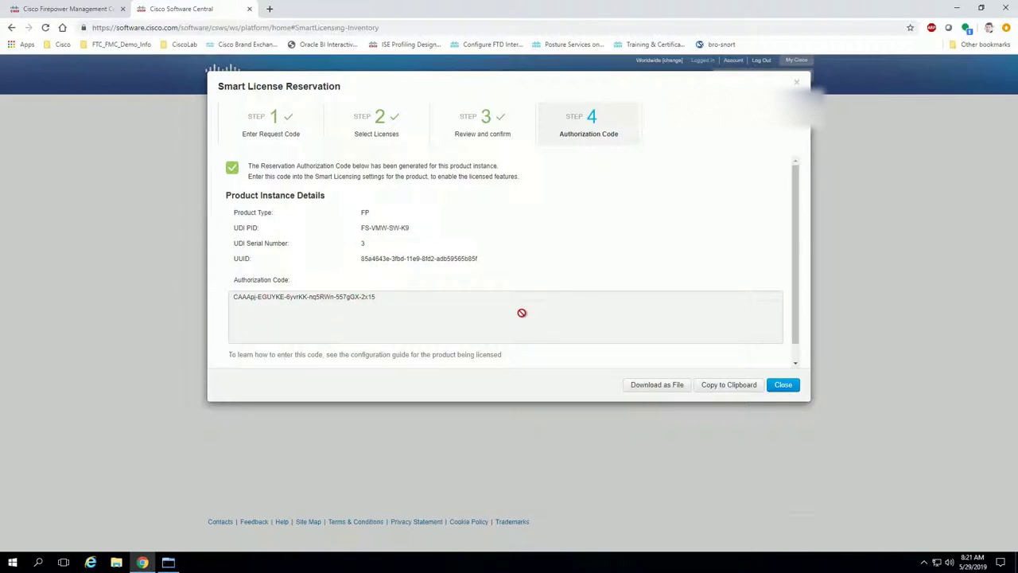
{"action": "left_click", "coordinate": [732, 386]}
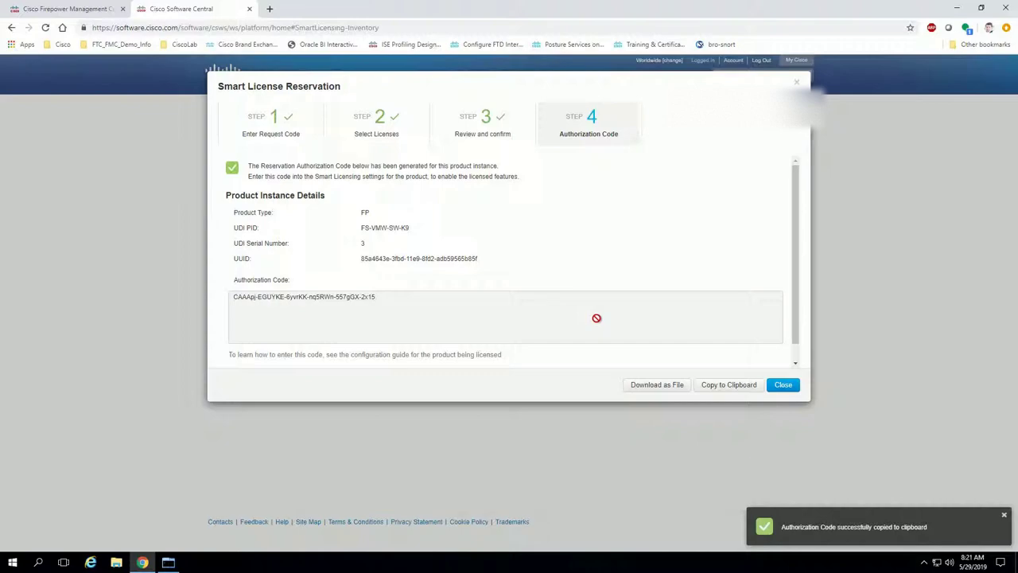
{"action": "left_click", "coordinate": [784, 387]}
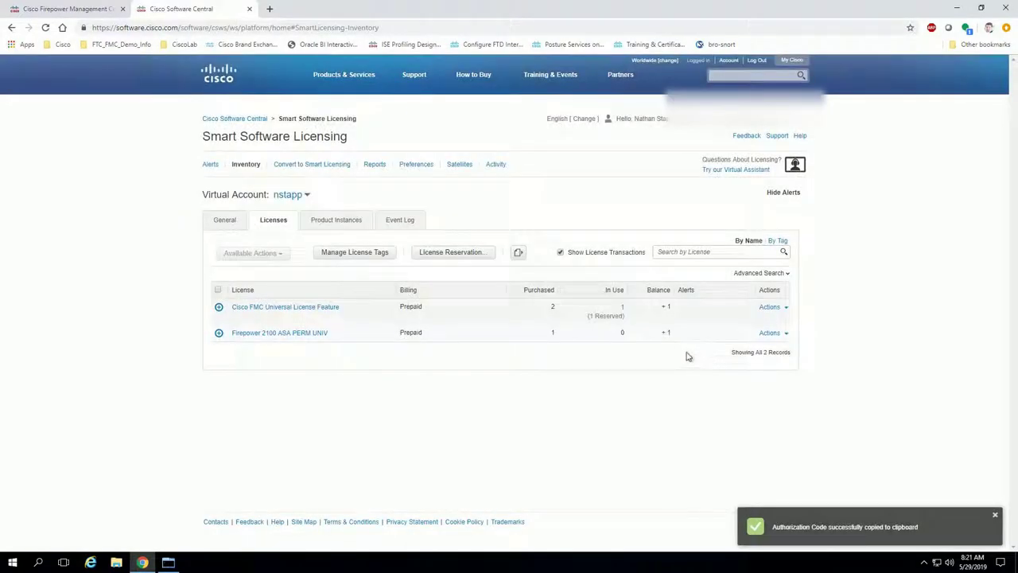
{"action": "left_click", "coordinate": [345, 219]}
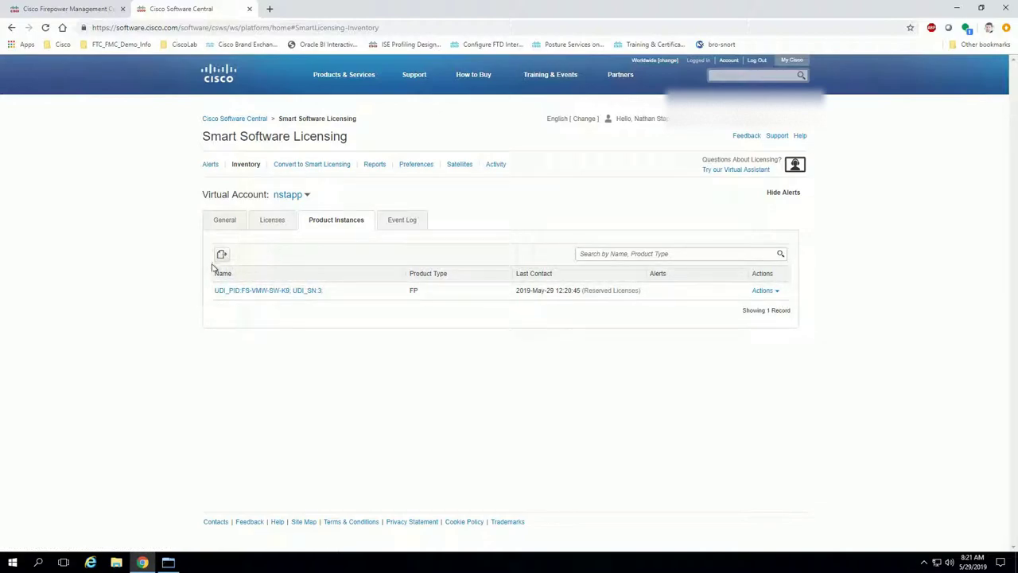
Paste the authorization code into the FMC's step 3 box and expand the FMC Virtual and Base licenses.
{"action": "left_click", "coordinate": [69, 13]}
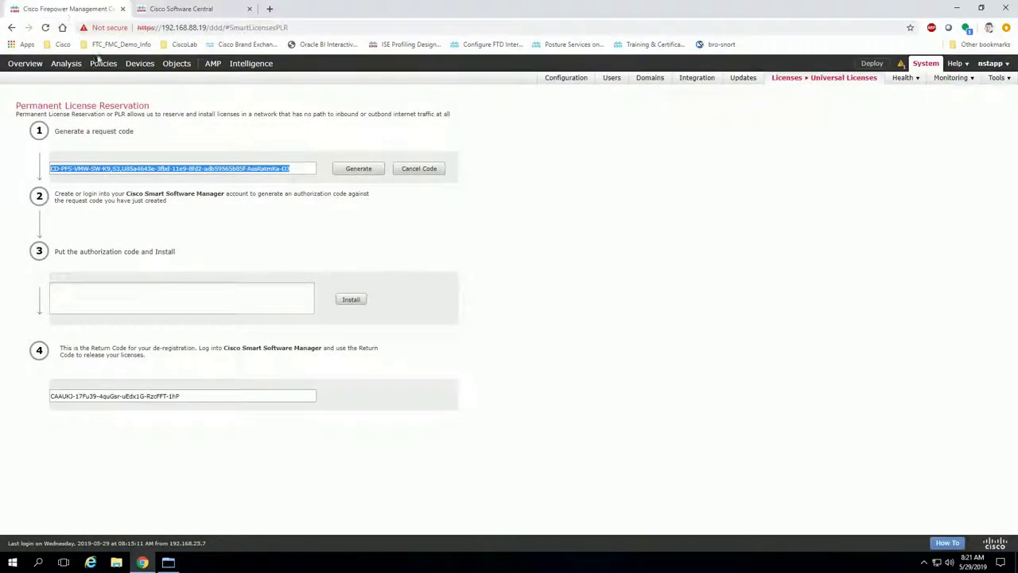
{"action": "left_click", "coordinate": [179, 295]}
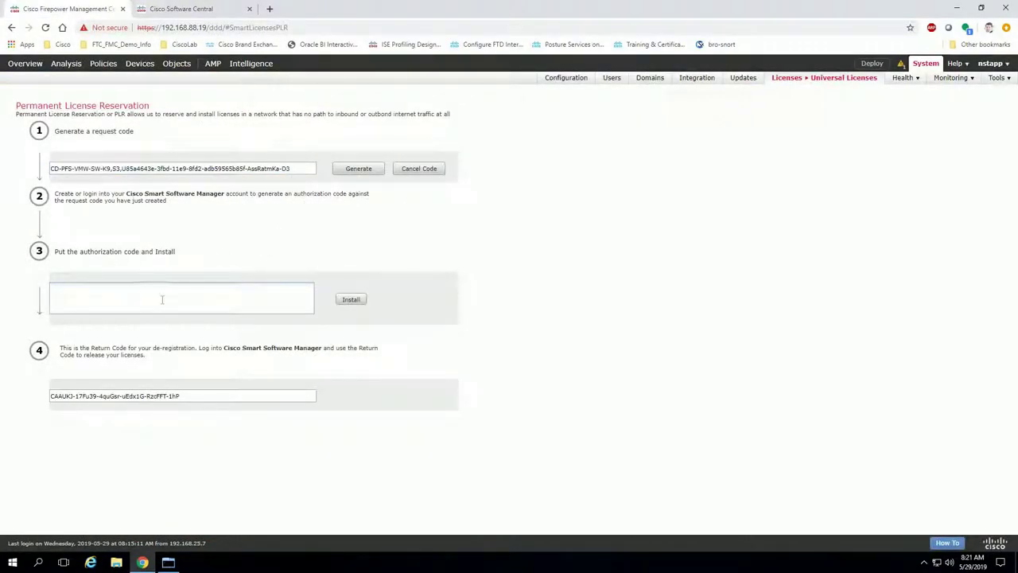
{"action": "key", "text": "ctrl+v"}
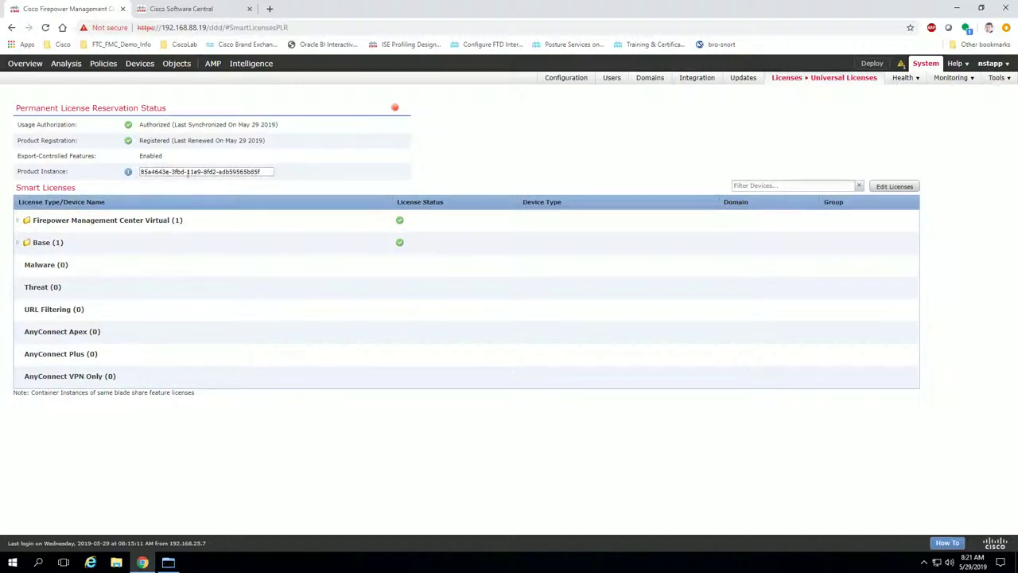
{"action": "left_click", "coordinate": [22, 223]}
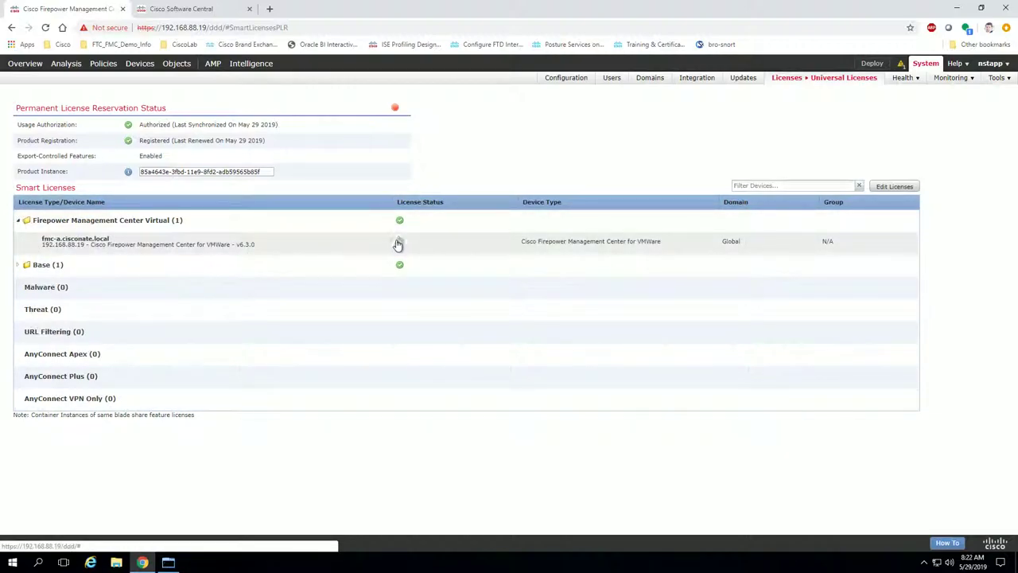
{"action": "left_click", "coordinate": [21, 267]}
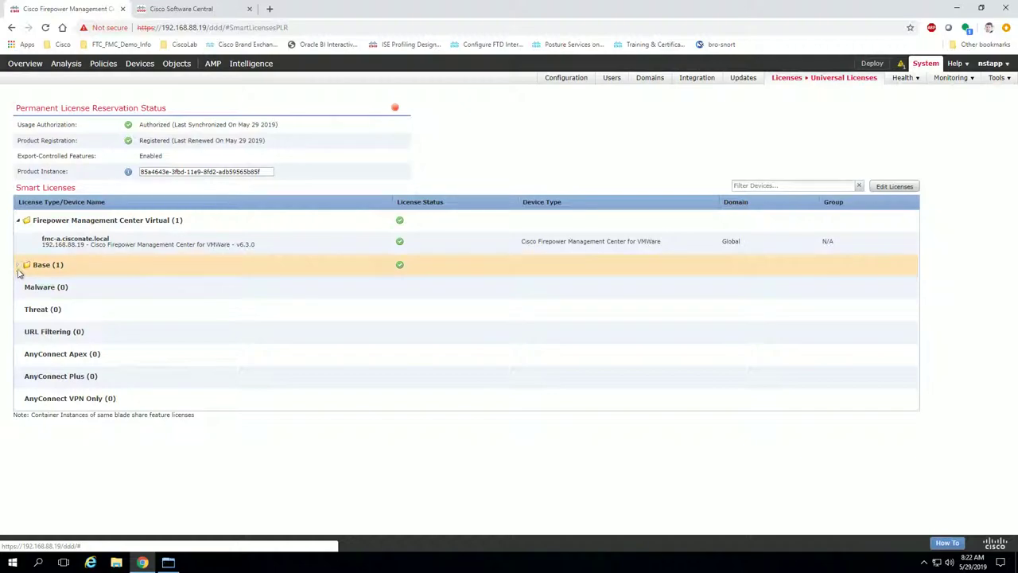